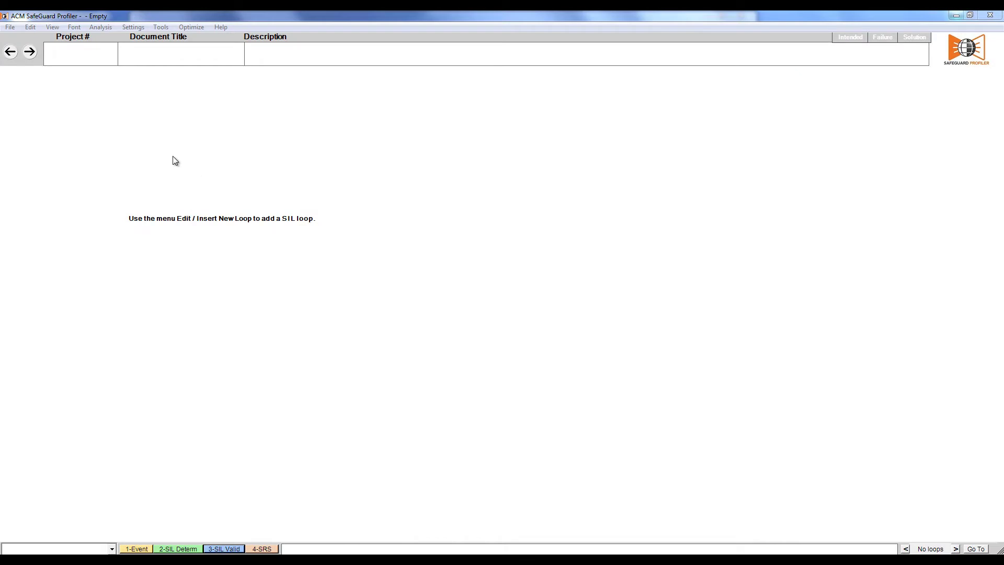
Insert a new SIF loop (loop 001) into the empty project from Edit > Insert New Loop
click(33, 28)
click(43, 41)
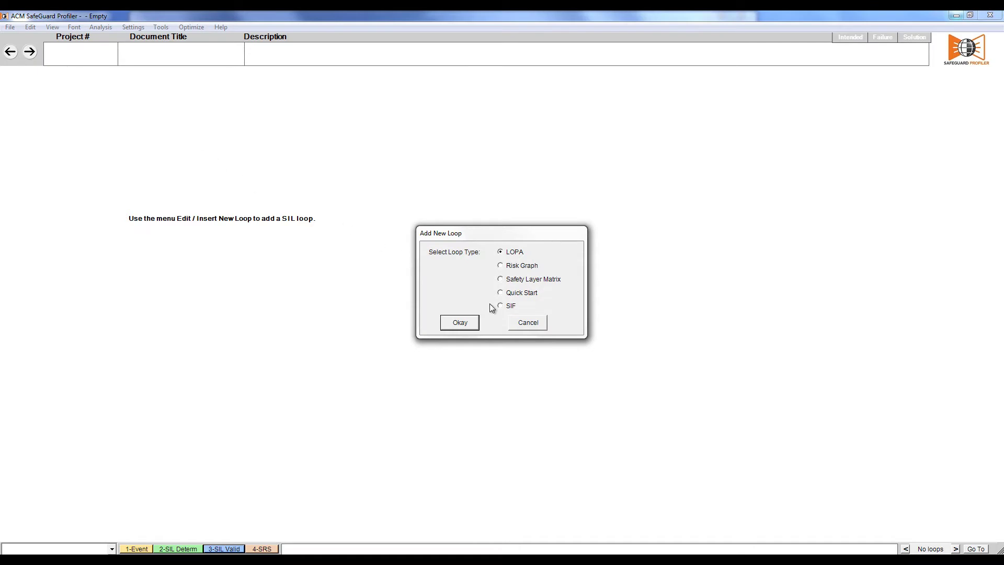
click(458, 324)
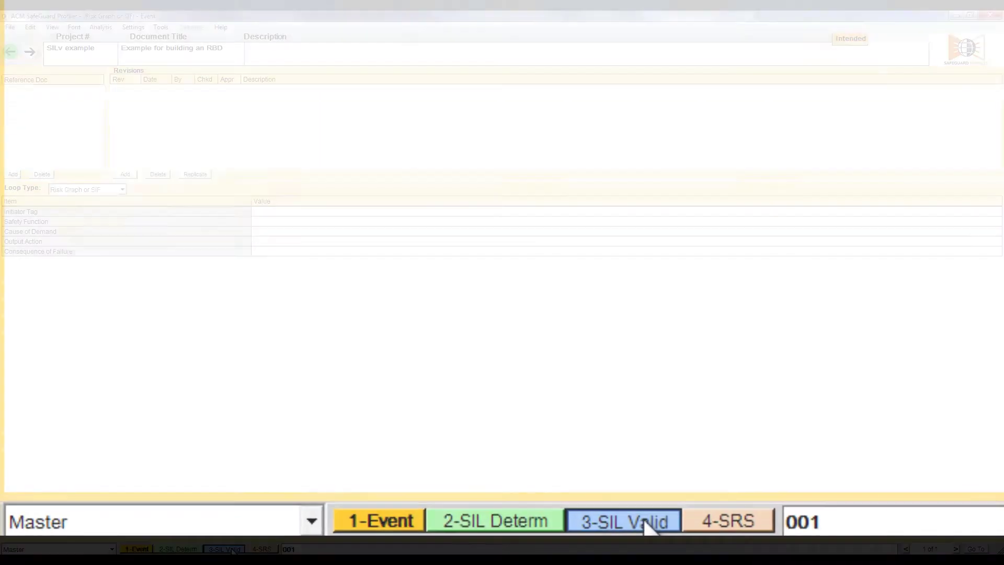
On the SIL Validation page, add a voting block set to 1oo2 under Sensor Data
click(232, 550)
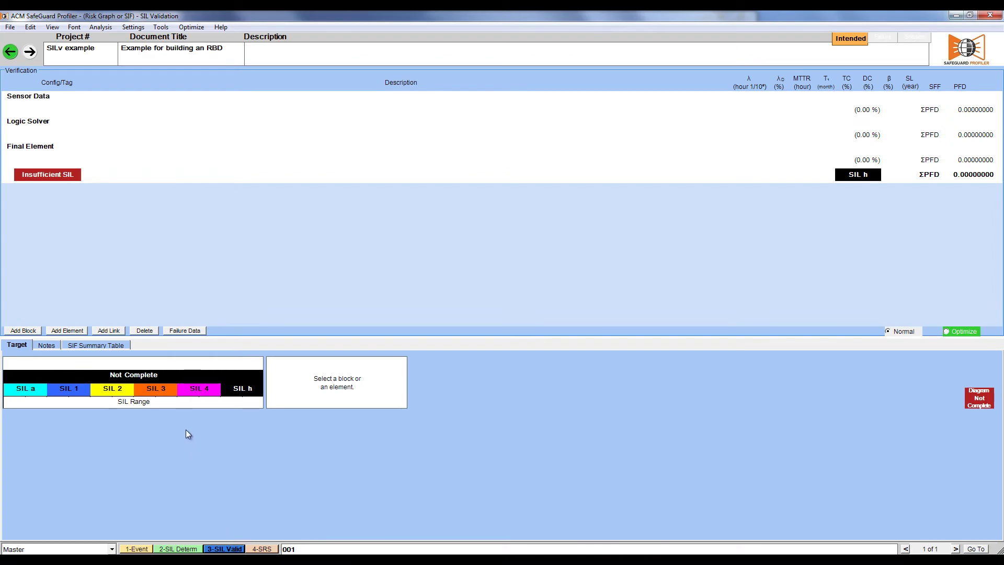
click(41, 98)
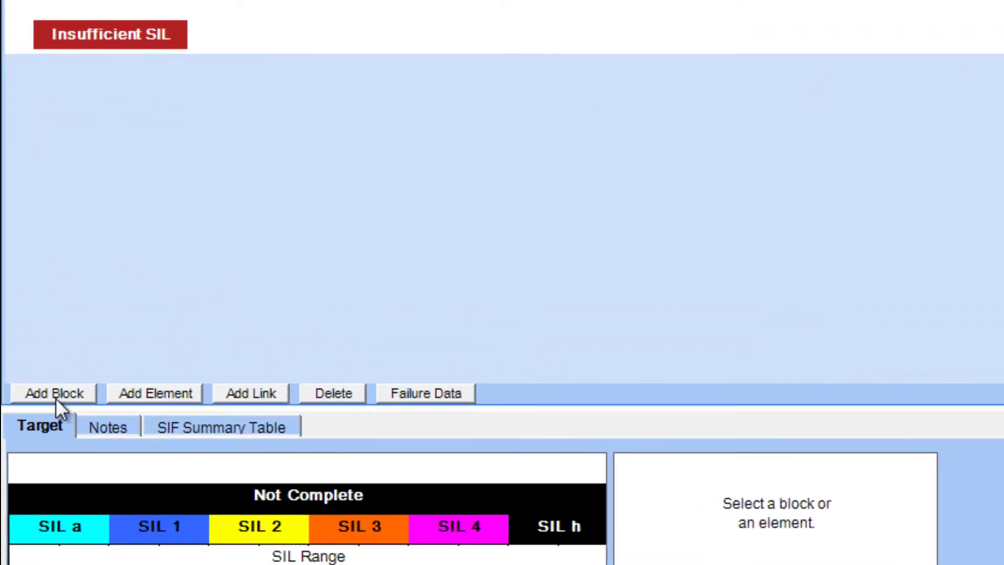
click(55, 391)
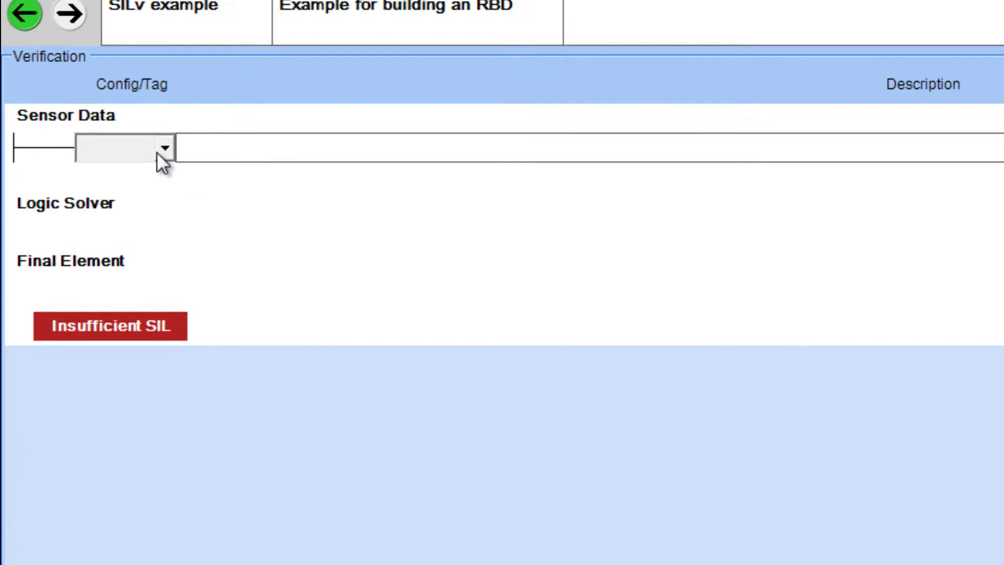
click(165, 149)
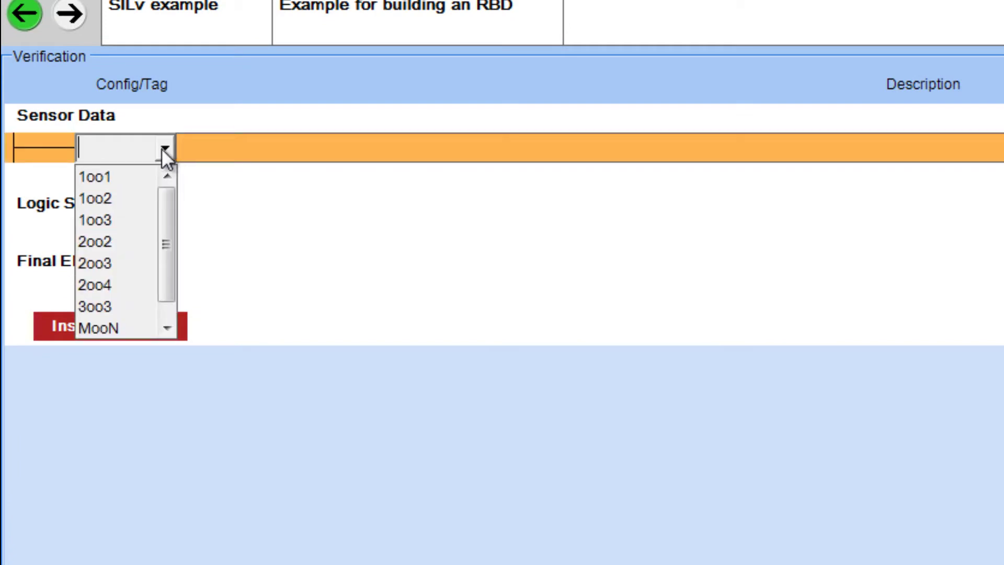
click(89, 204)
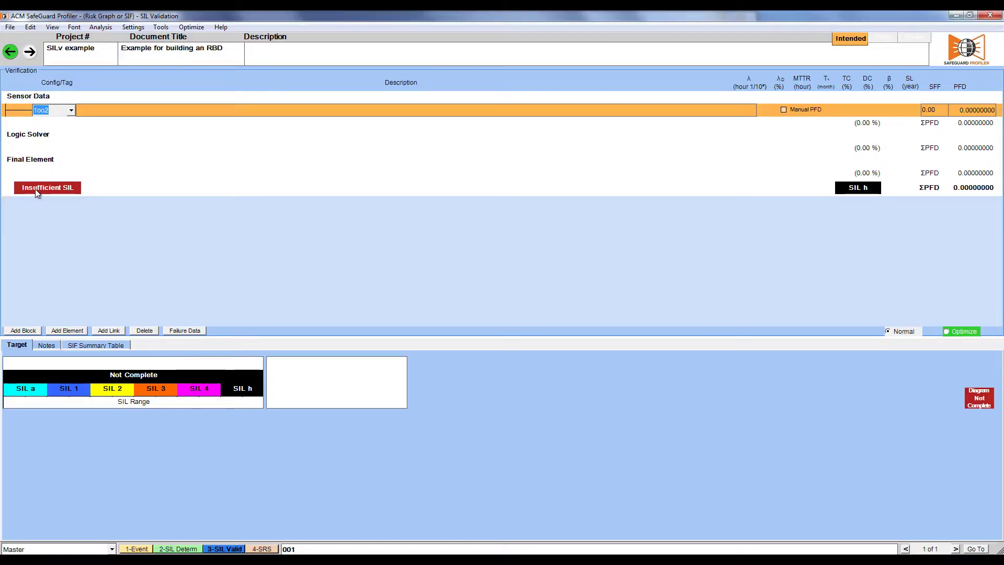
Add a PI-100 Pressure sensor element with λ 2.5, MTTR 4, T1 60 and DC 50
click(64, 331)
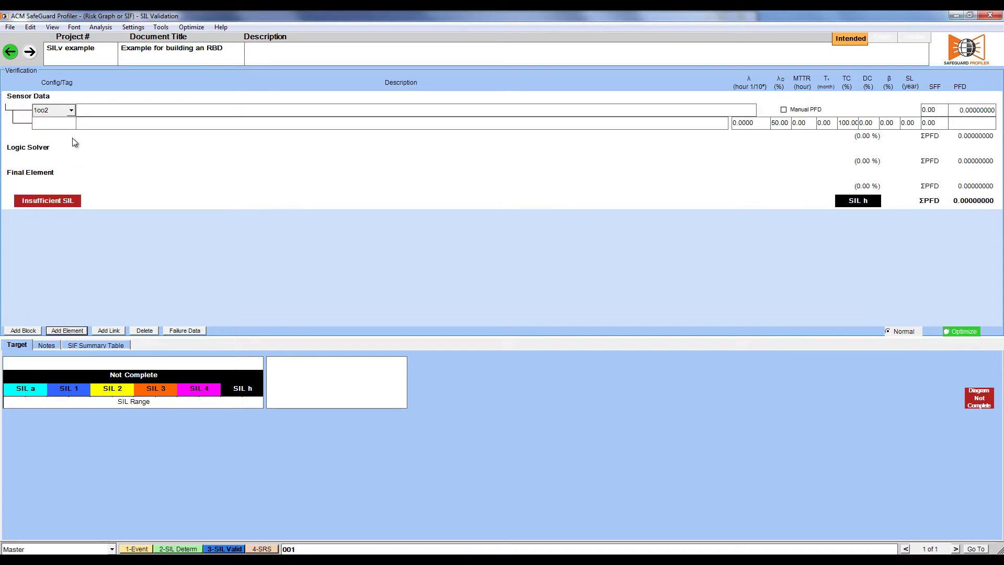
click(61, 124)
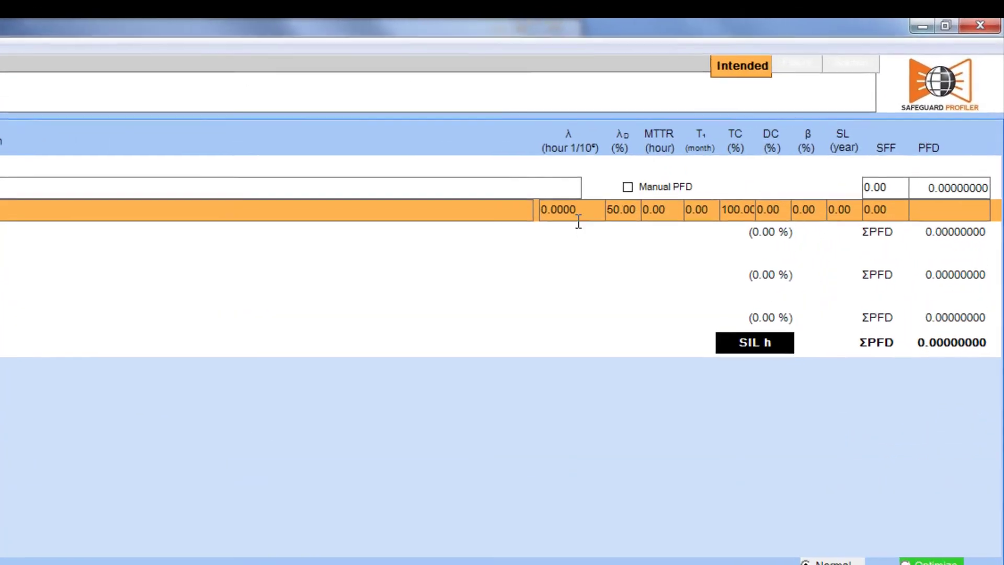
drag(578, 211, 492, 211)
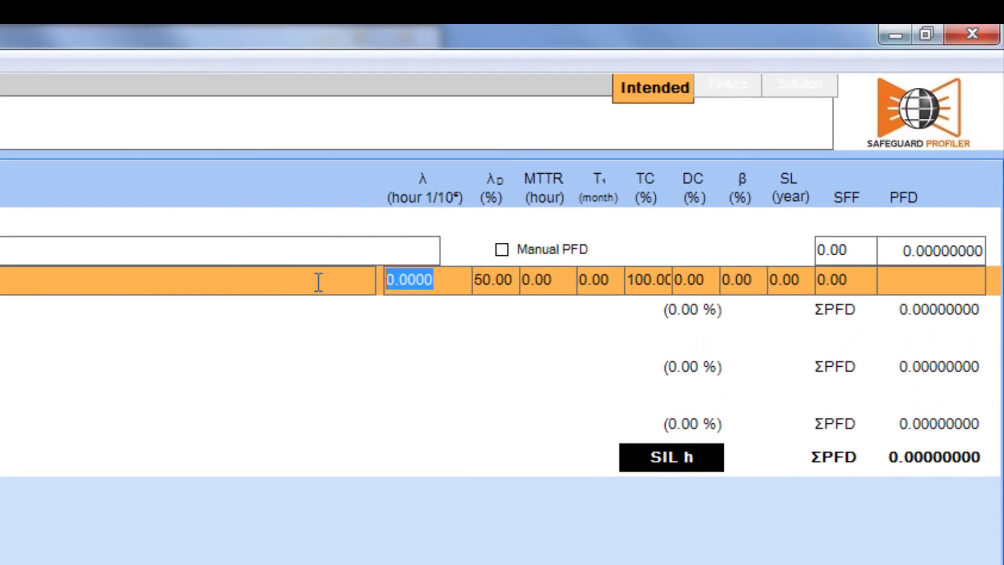
text(2.5)
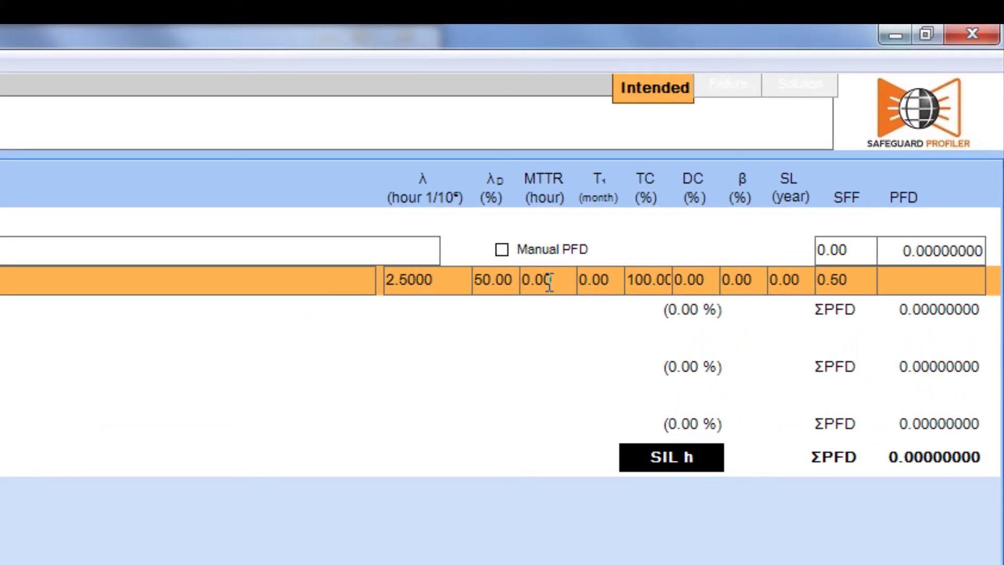
key(Tab)
text(4)
key(Return)
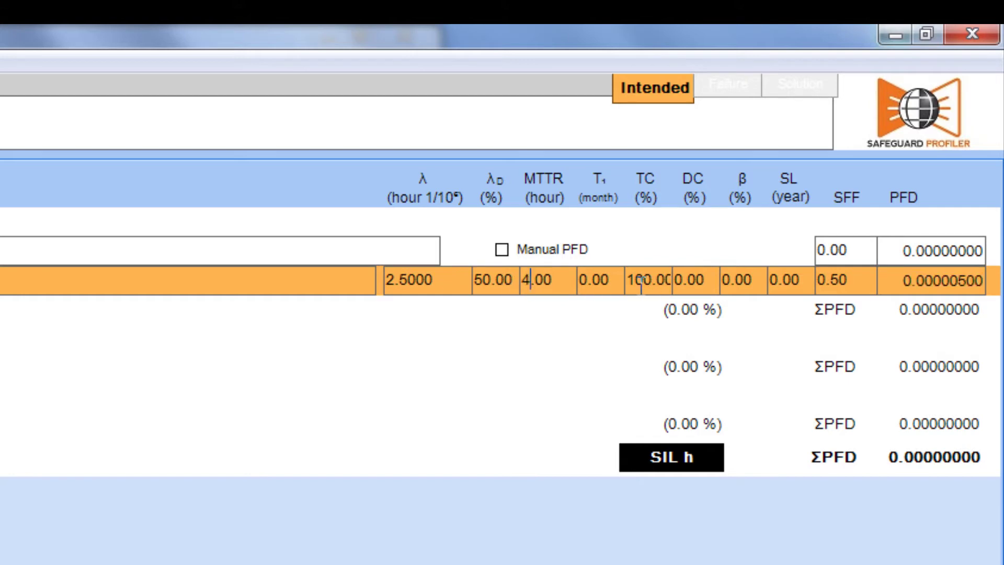
click(619, 283)
text(60)
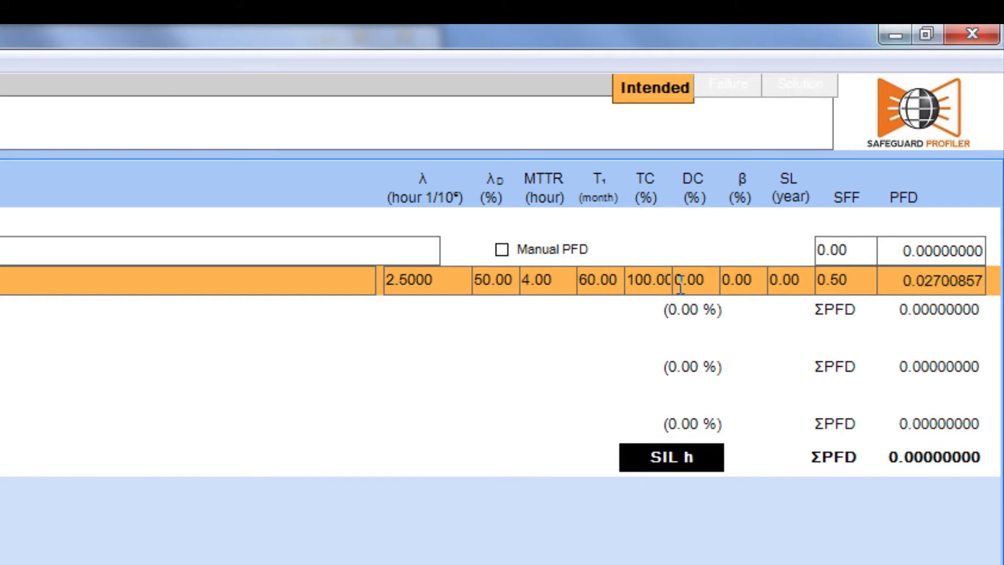
drag(716, 273, 650, 281)
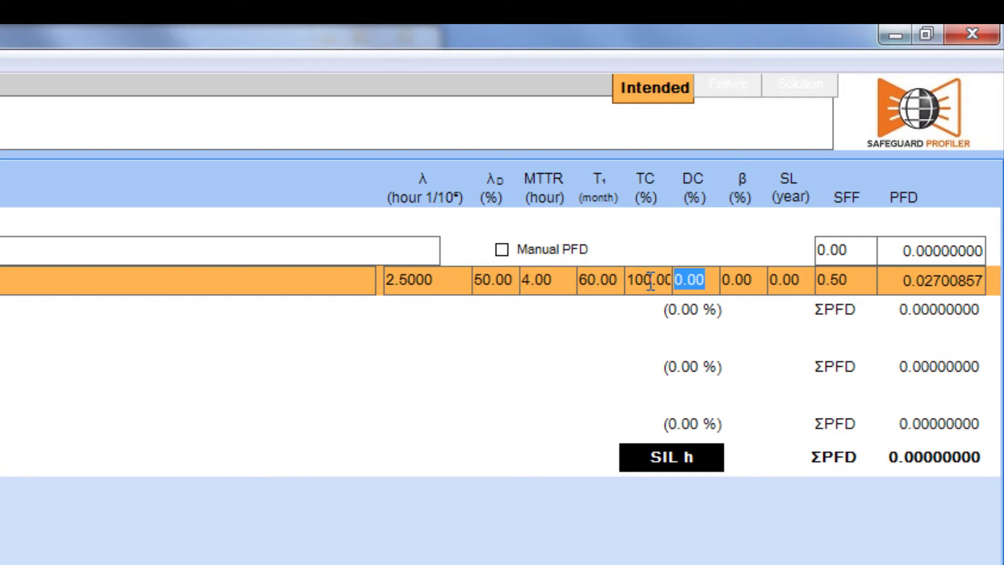
text(50)
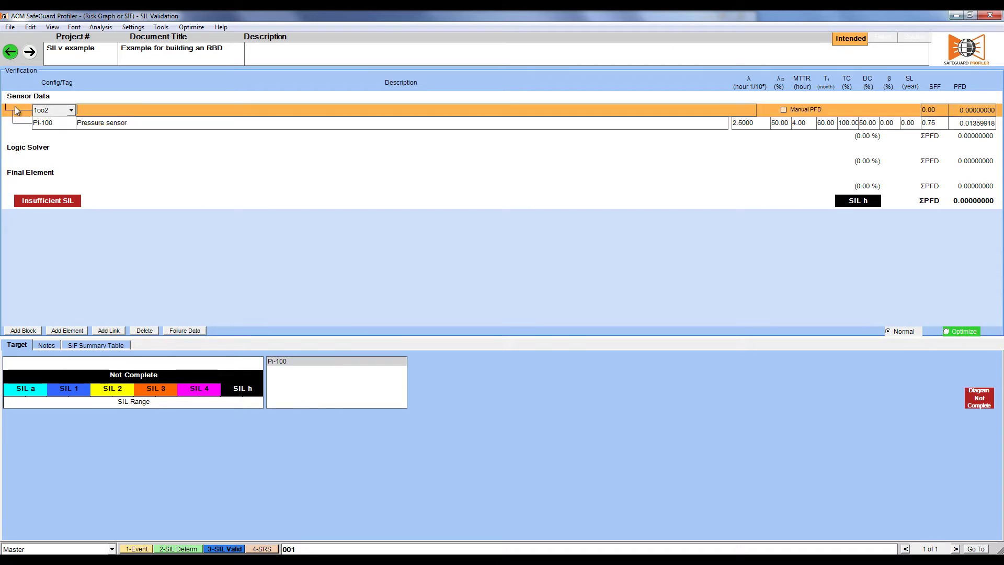
Add a second sensor element using the library's Sensors/Pressure/Capacitive Pressure Sensor failure data
click(79, 330)
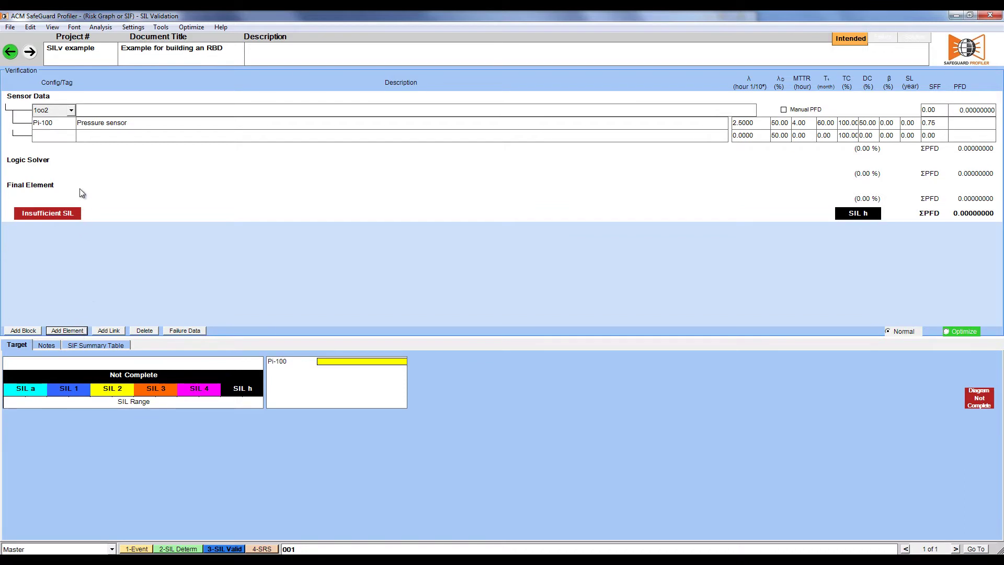
click(68, 137)
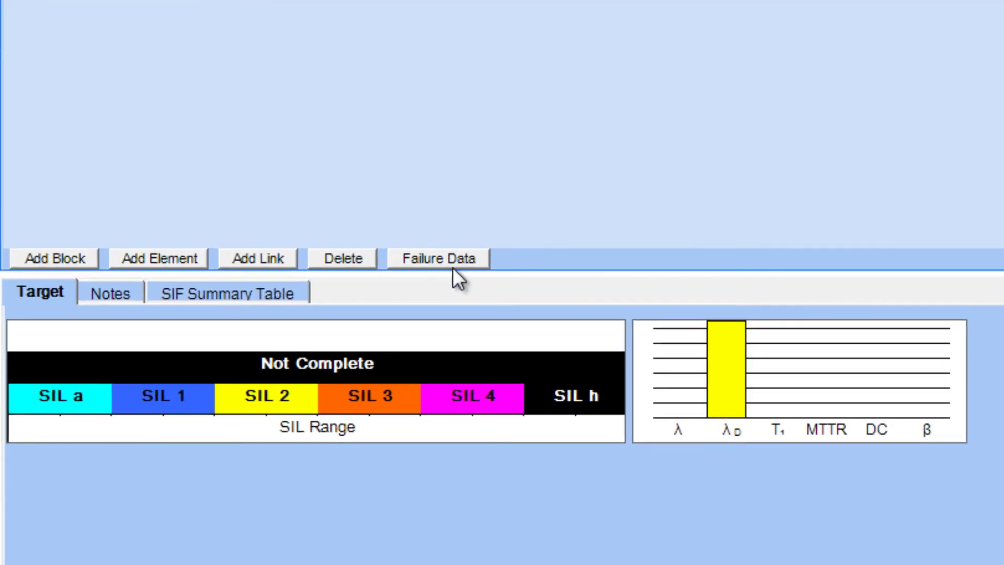
click(453, 265)
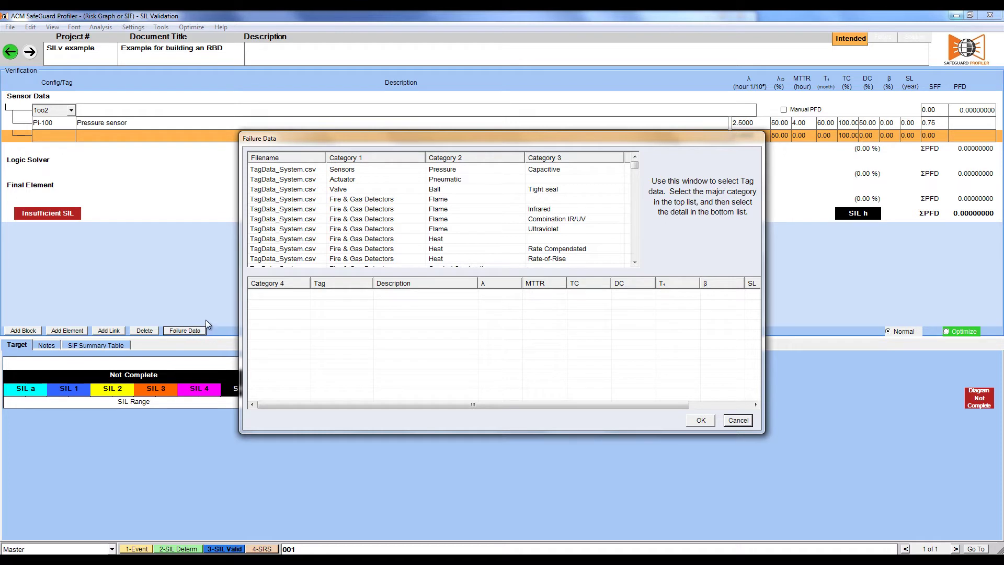
click(289, 172)
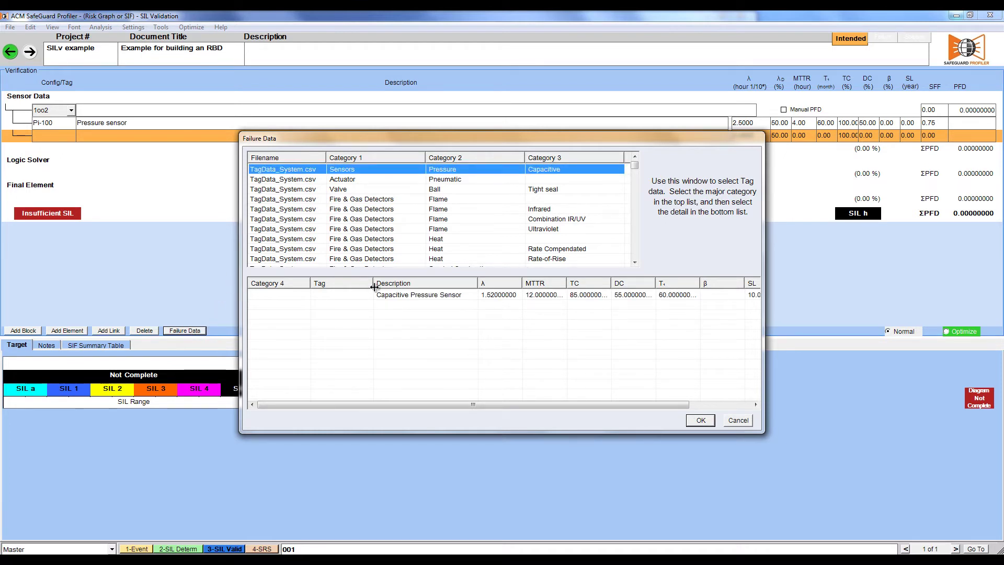
click(392, 295)
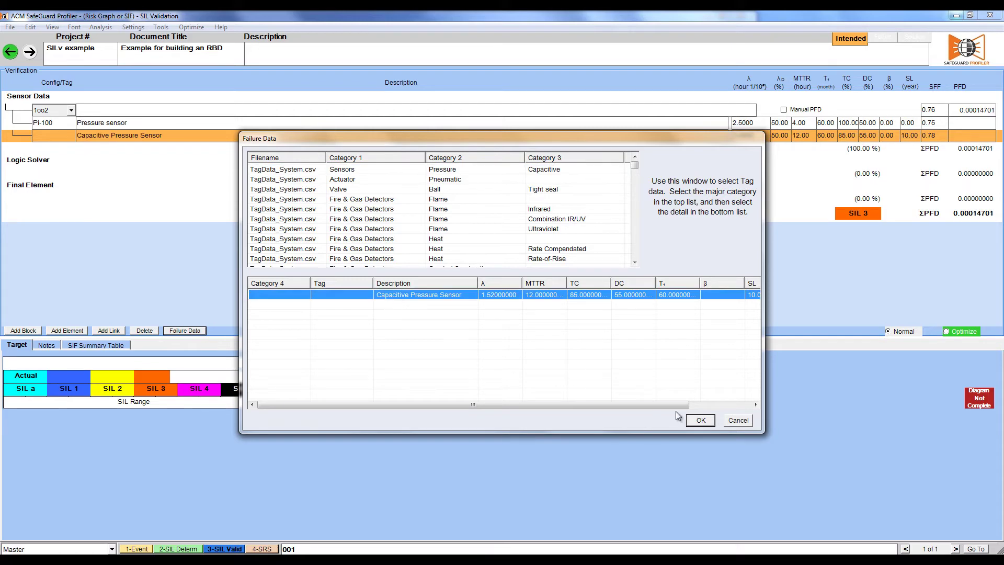
click(701, 420)
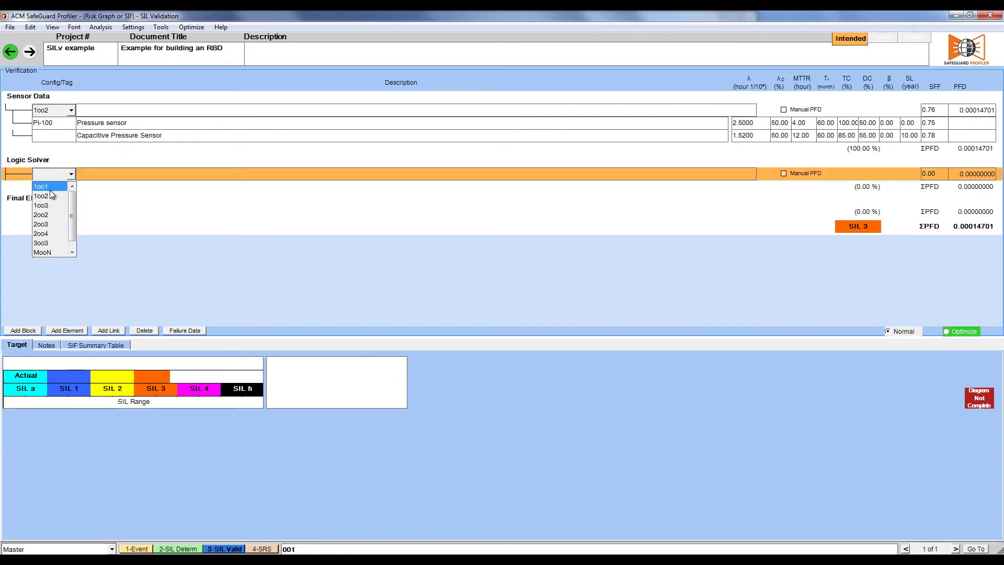
Set the Logic Solver block to 1oo1 with a manual PFD of 0.0001
click(50, 193)
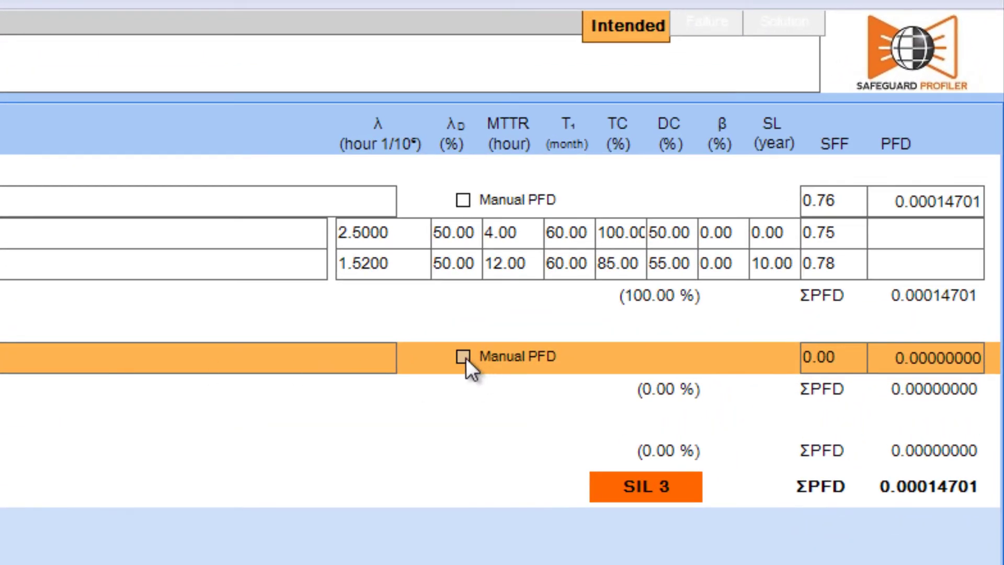
click(464, 357)
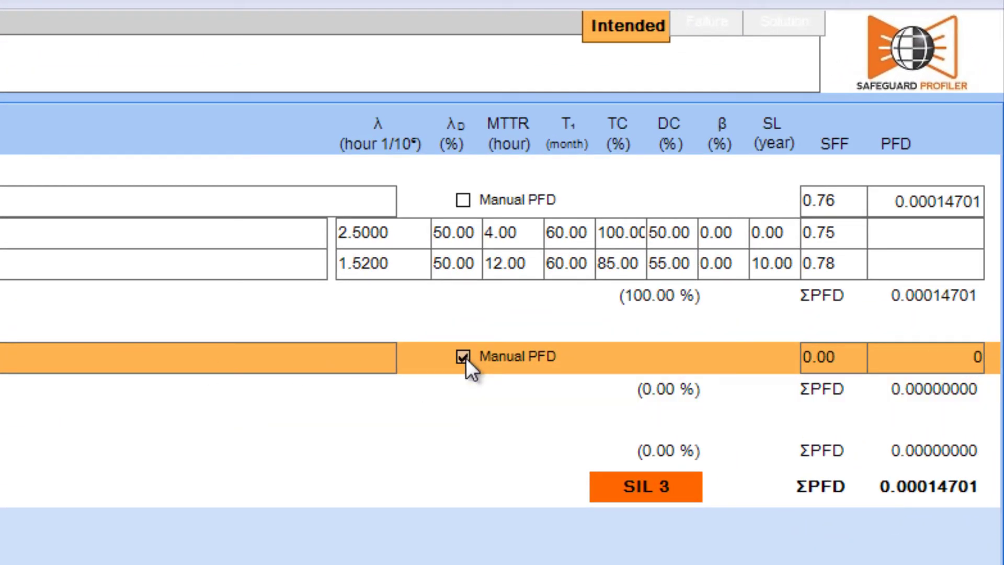
click(976, 358)
text(.0001)
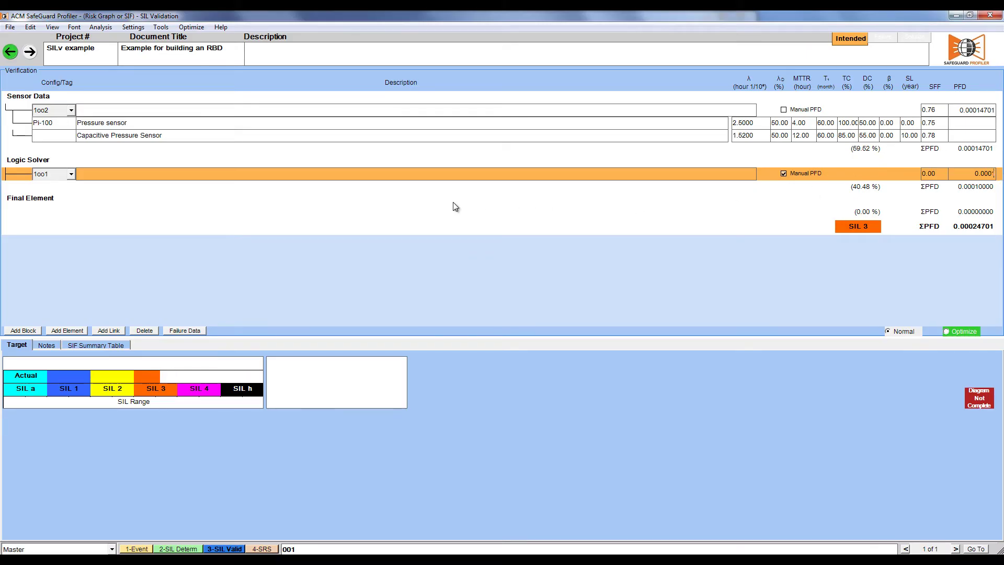
Add a voting block set to 1oo2 under Final Element
click(41, 204)
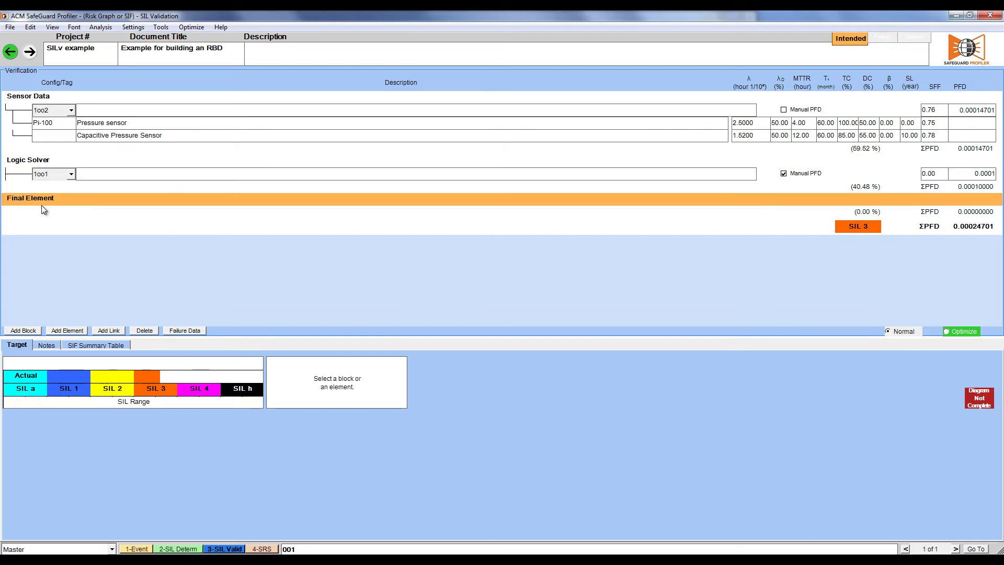
click(17, 335)
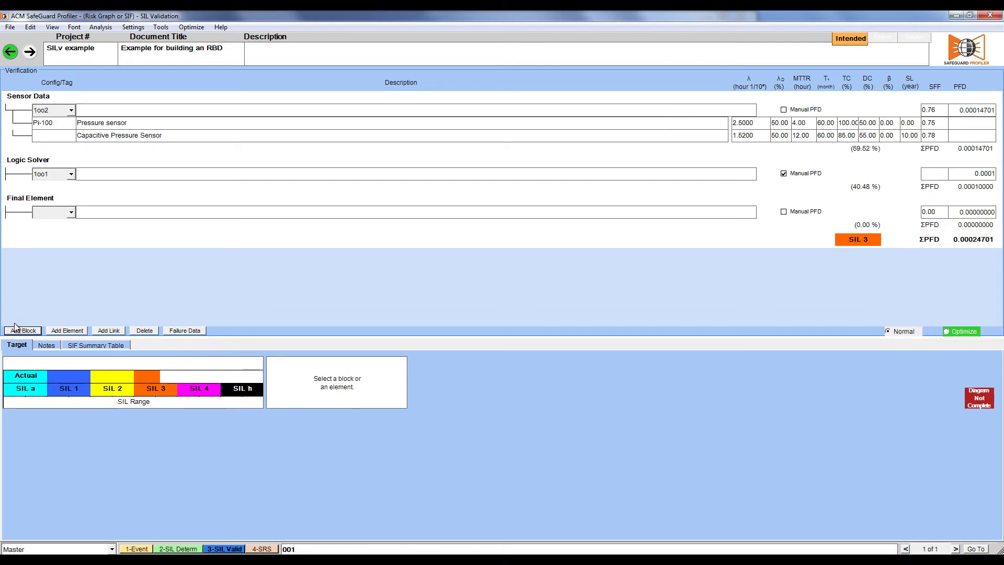
click(71, 212)
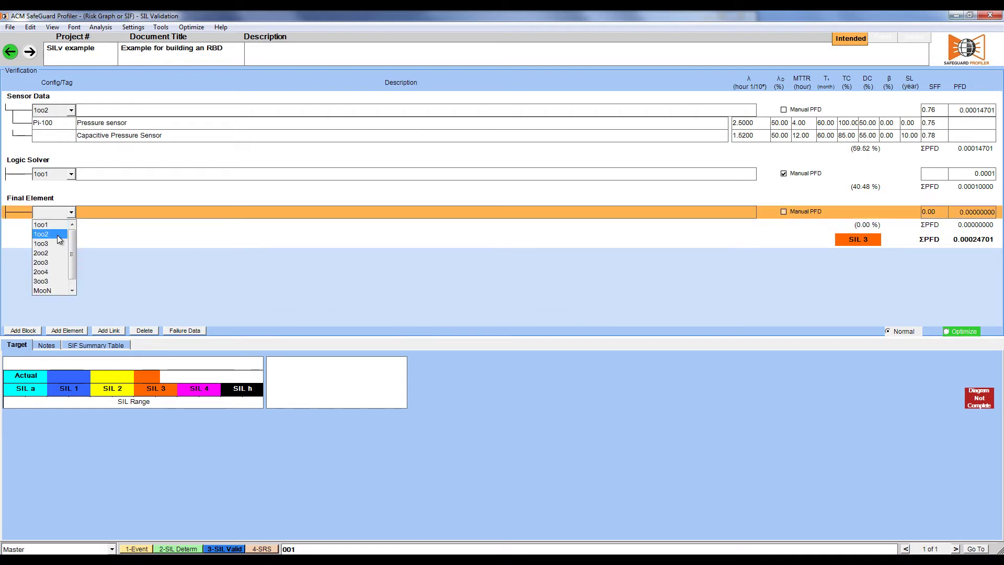
click(59, 235)
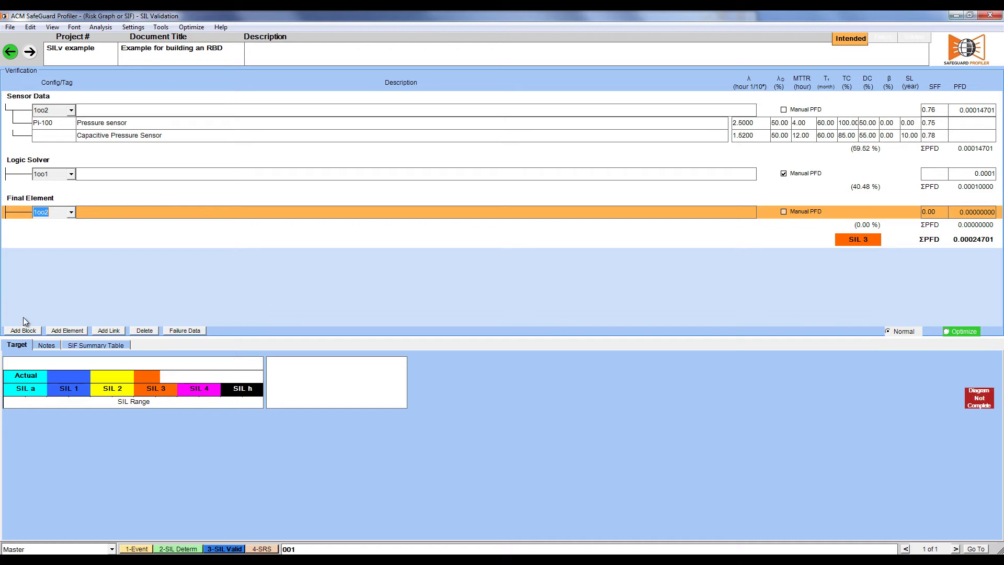
Add a sub block set to 2oo2 inside the 1oo2 block
click(28, 332)
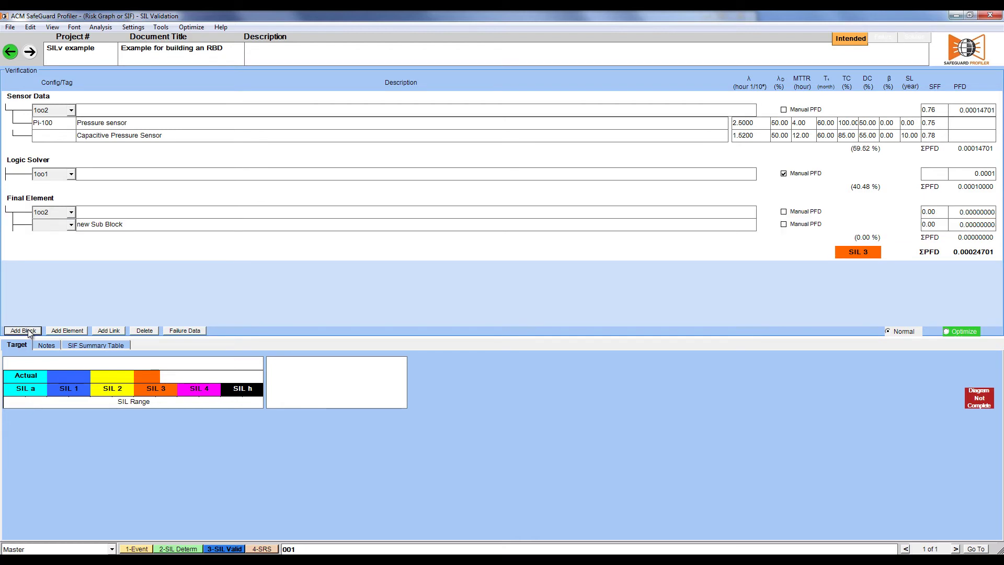
click(71, 226)
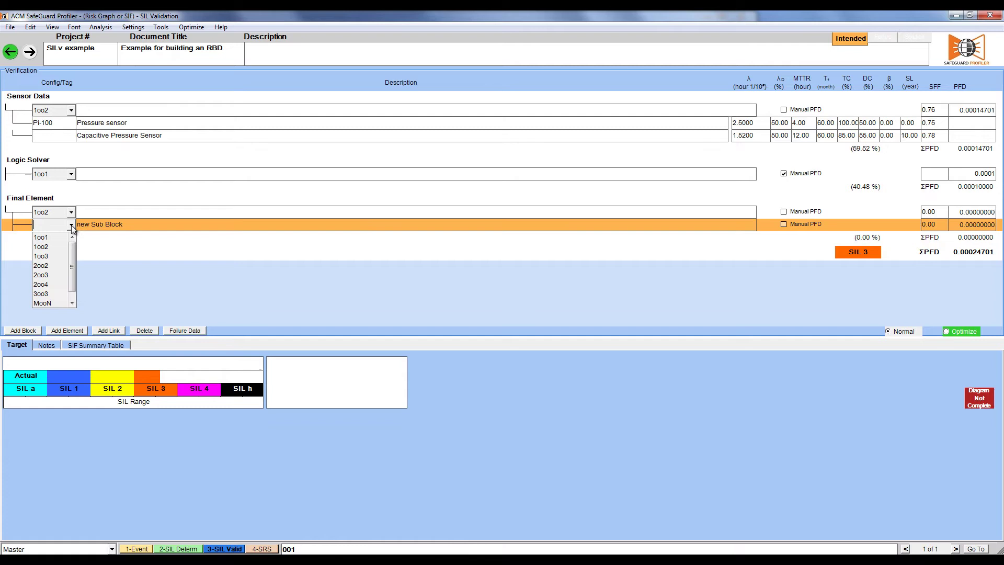
click(52, 265)
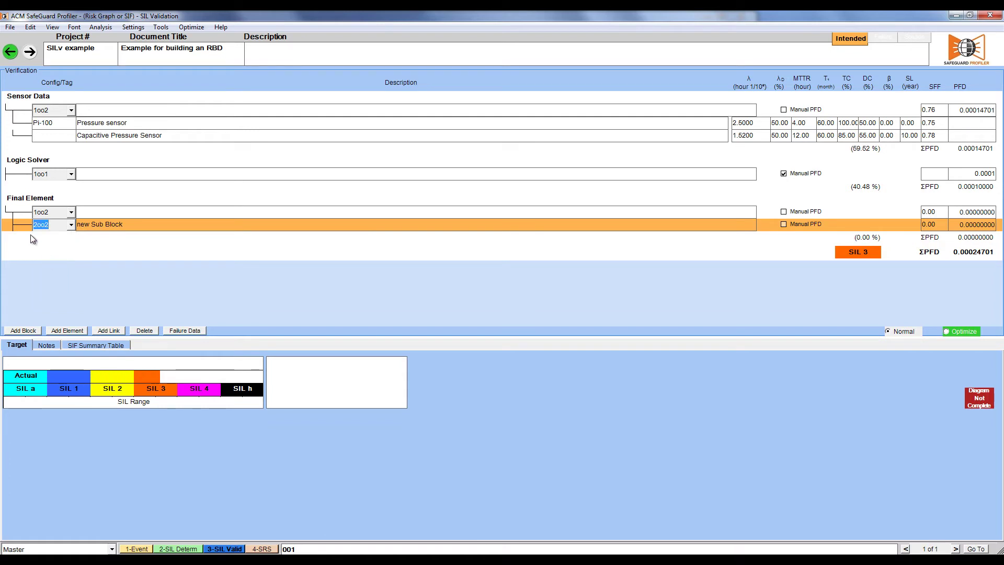
Add two elements to the 2oo2 sub block, giving the first Pneumatic valve actuator library data
click(67, 331)
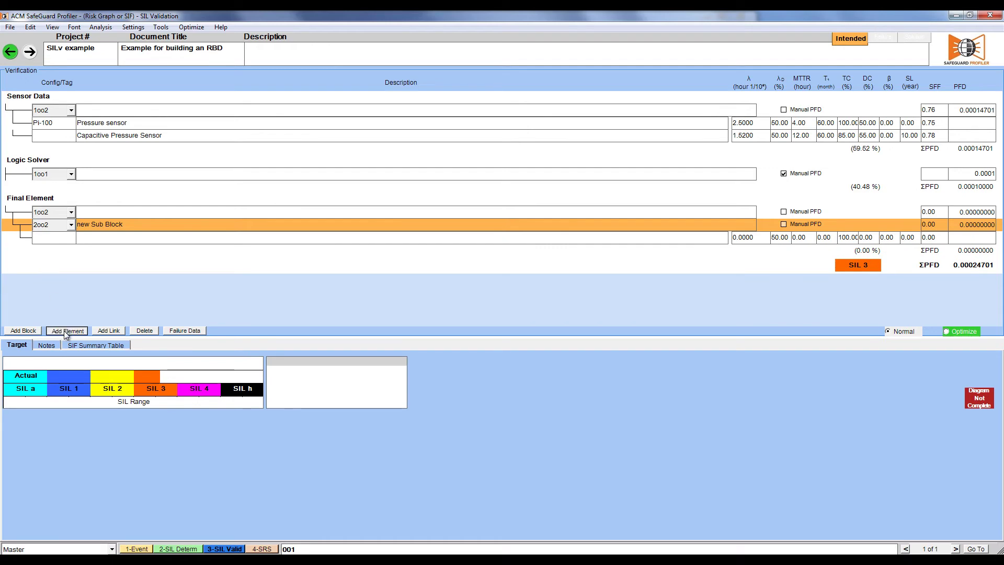
click(63, 330)
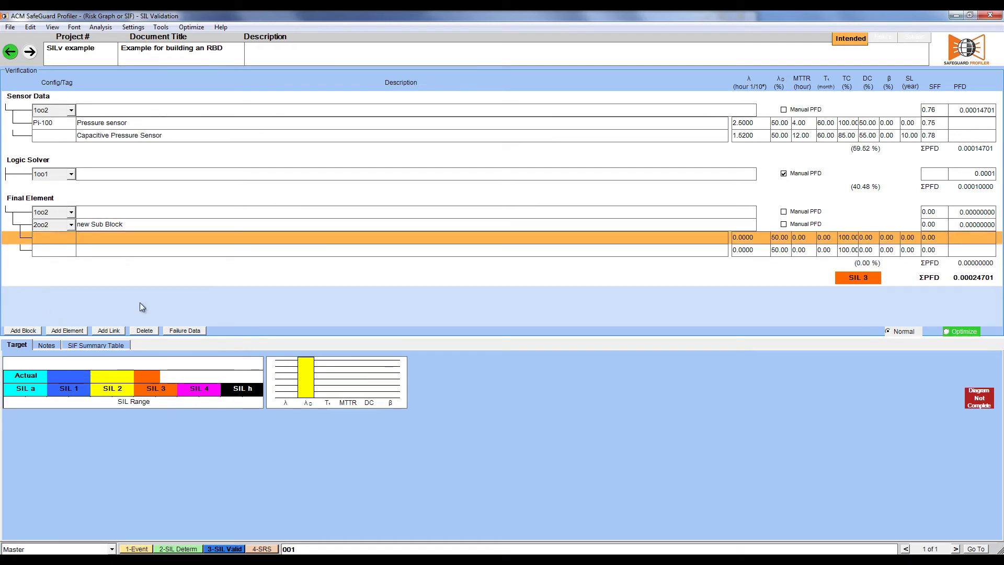
click(184, 331)
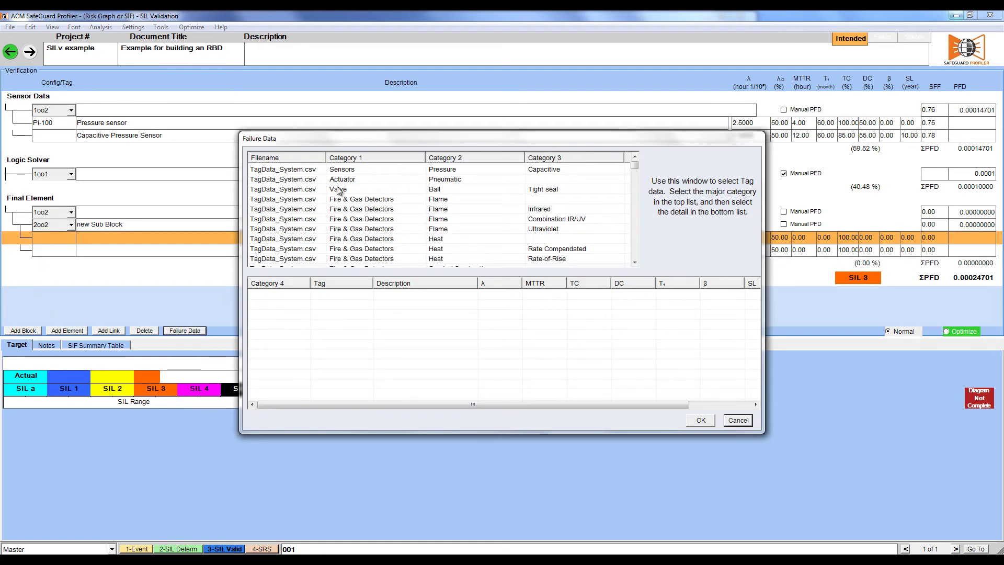
click(347, 179)
click(531, 296)
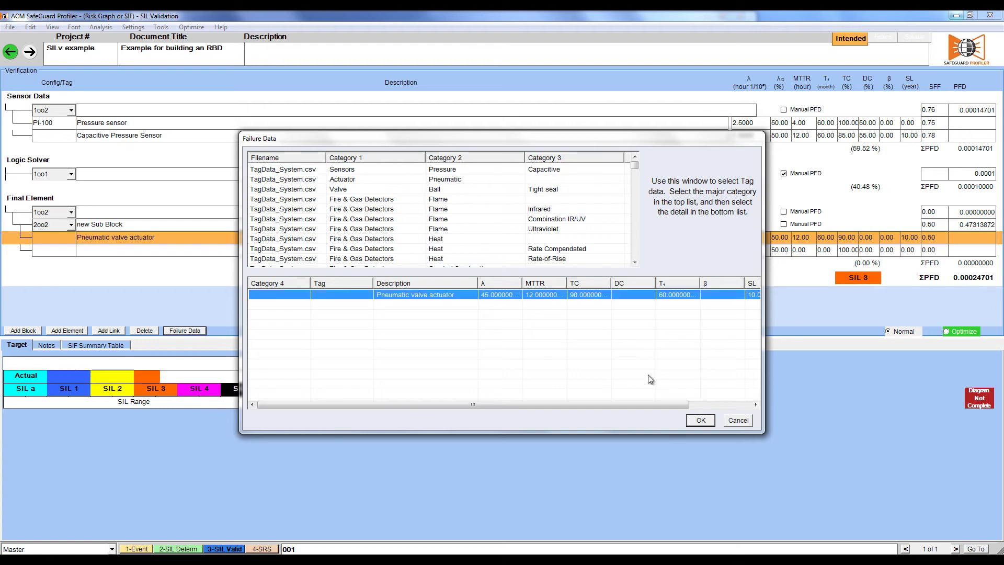
click(701, 421)
Assign Tight seal ball valve library failure data to the second element
click(93, 249)
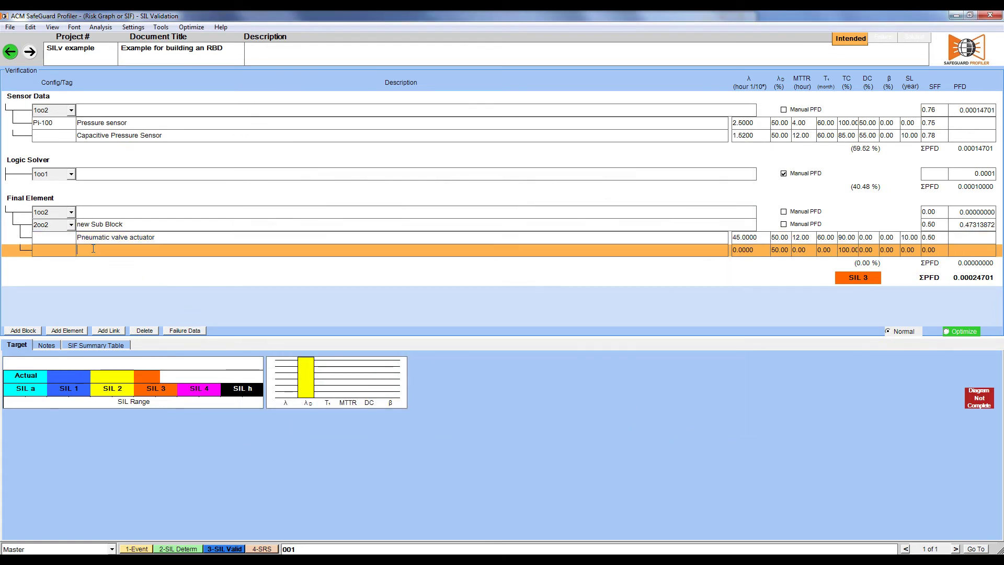
click(178, 330)
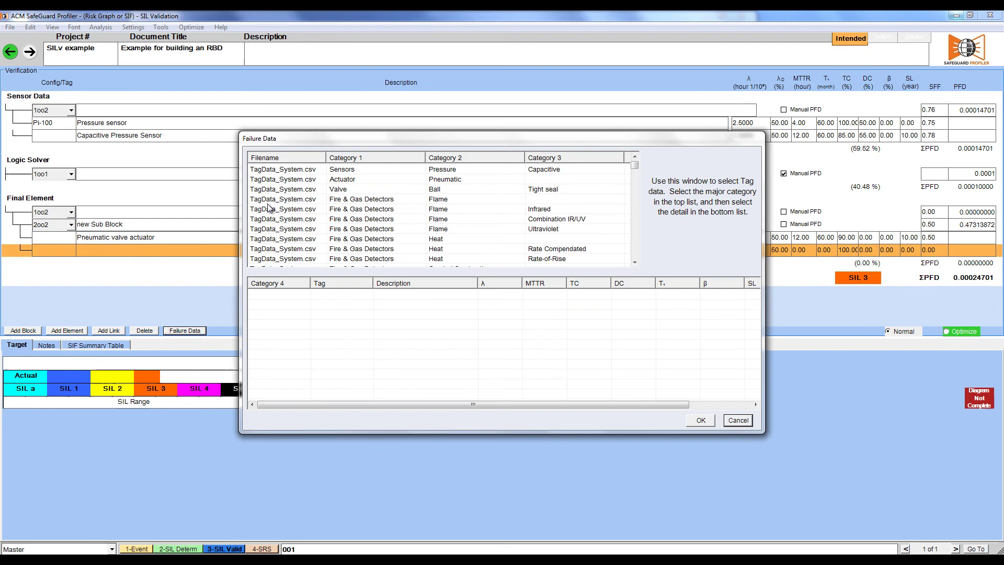
click(283, 191)
click(425, 295)
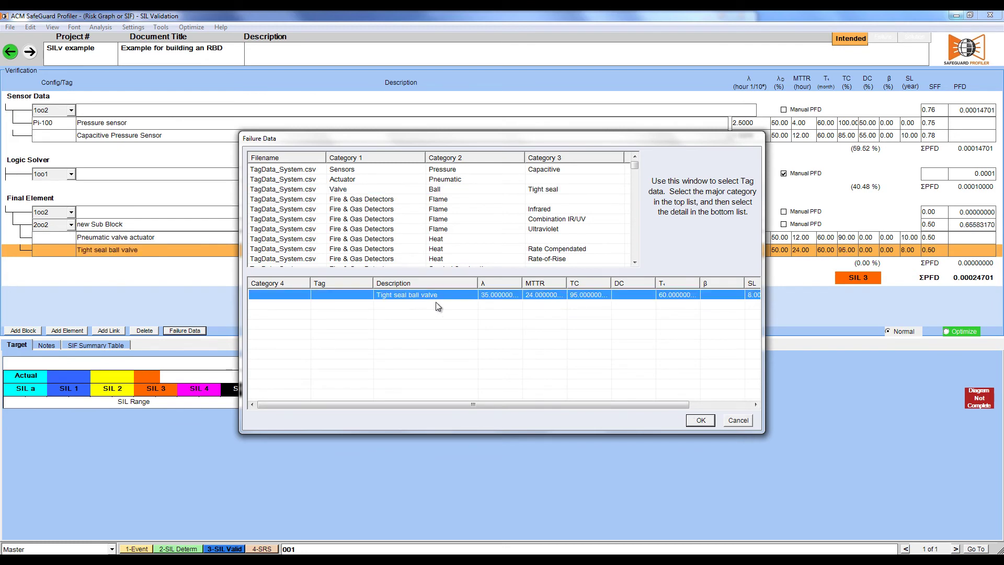
click(701, 420)
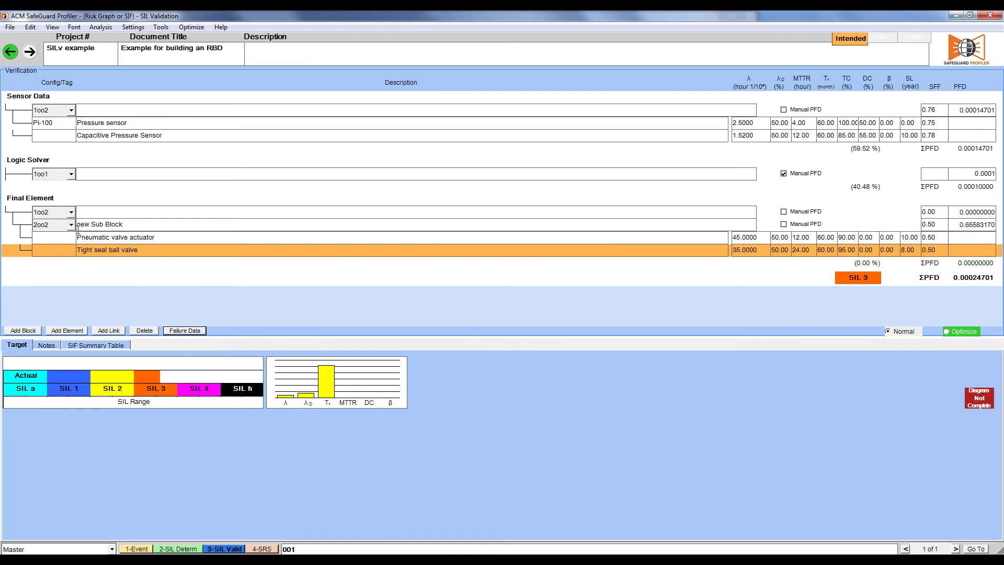
Copy the 2oo2 sub block and paste a duplicate into the 1oo2 Final Element block
click(18, 227)
right_click(18, 227)
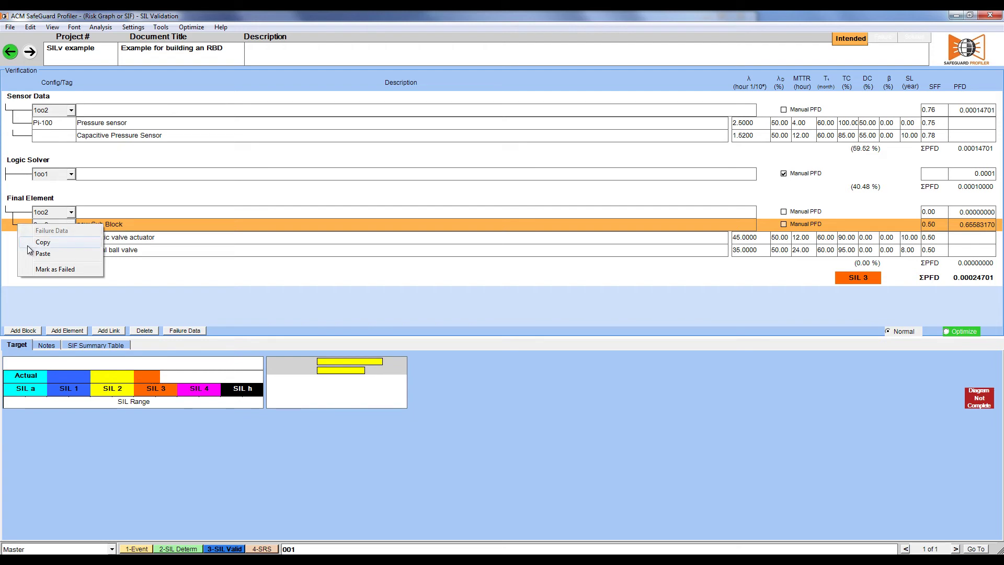
click(28, 245)
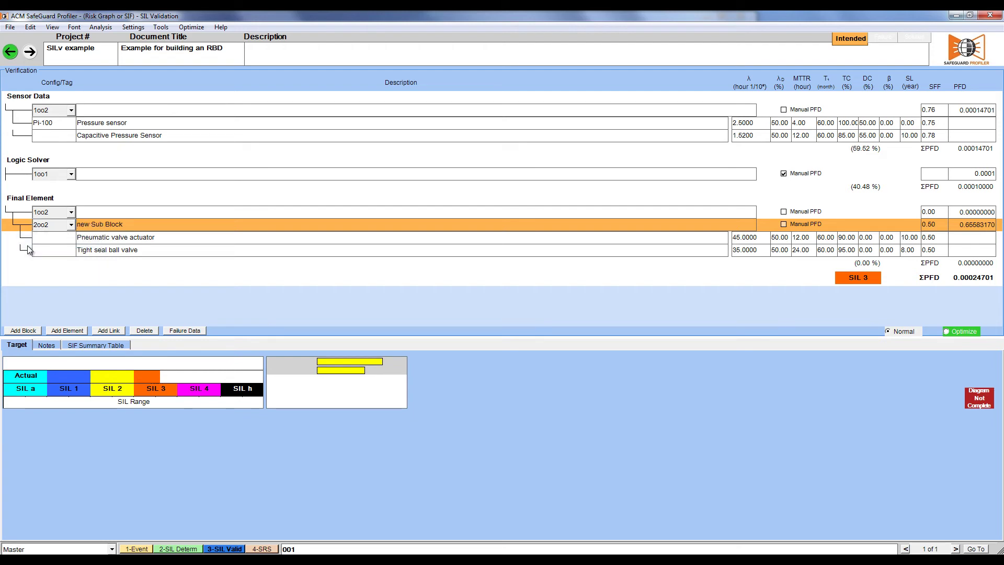
right_click(18, 212)
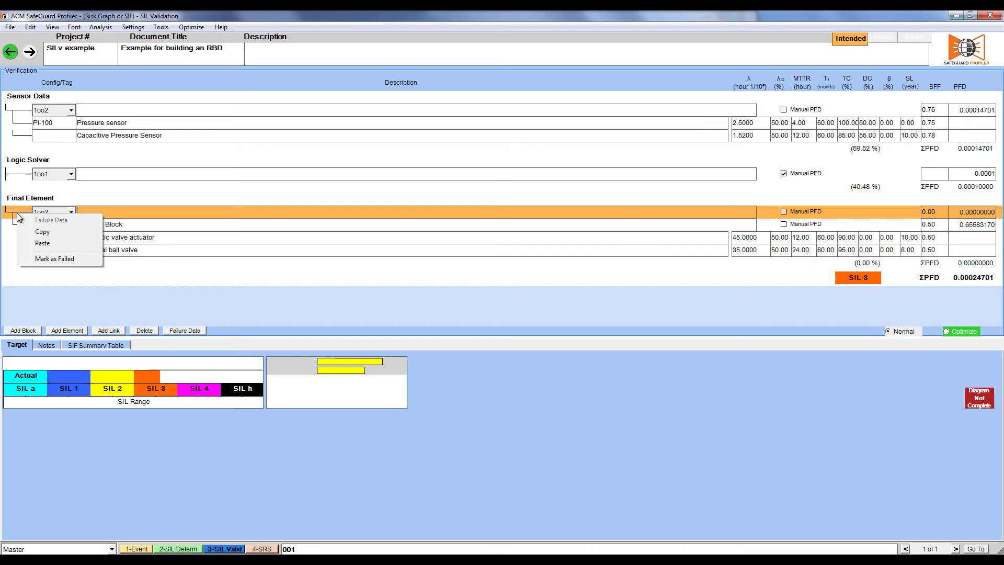
click(42, 243)
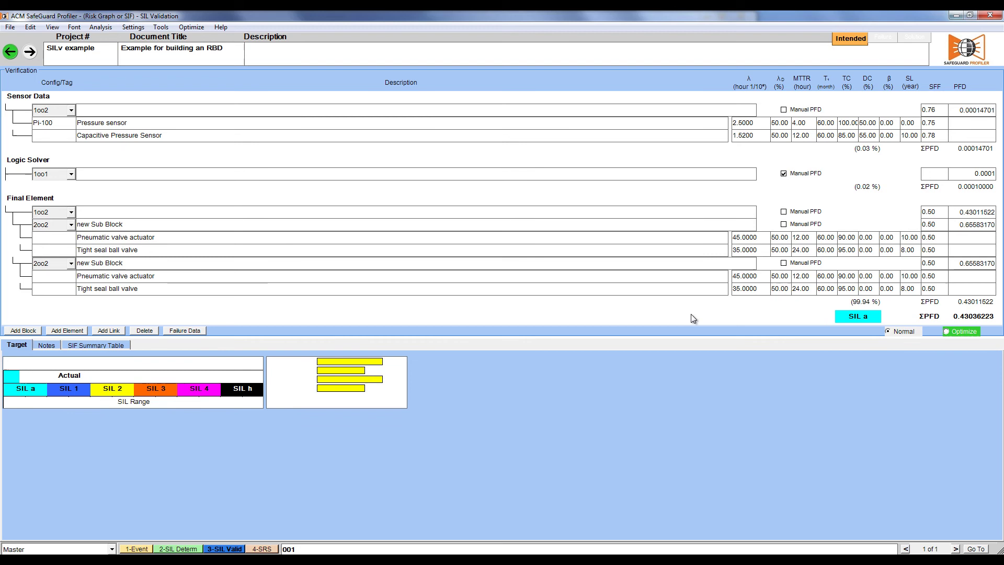
Display the loop's reliability block diagram via View > Block Diagram & Summary
click(52, 27)
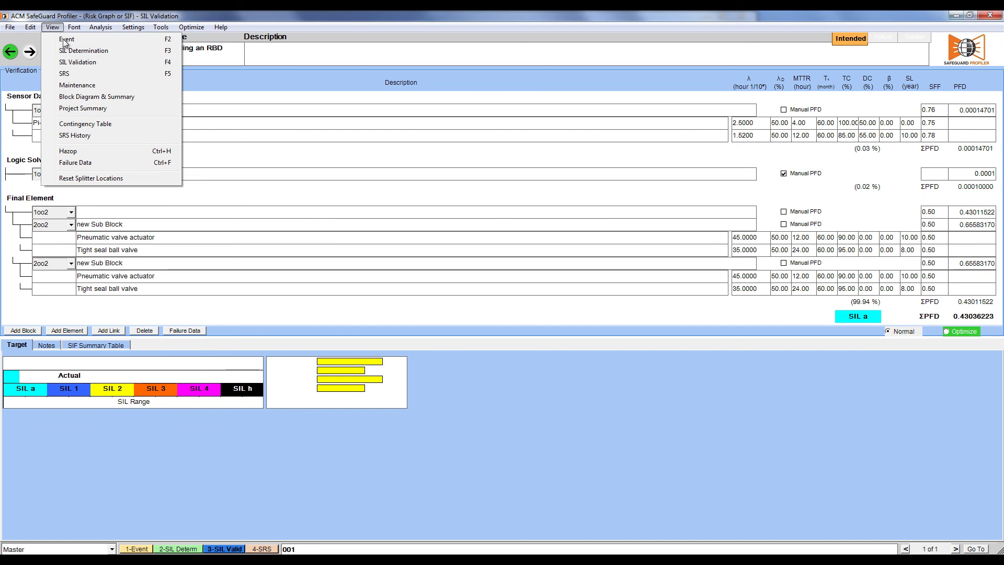
click(86, 96)
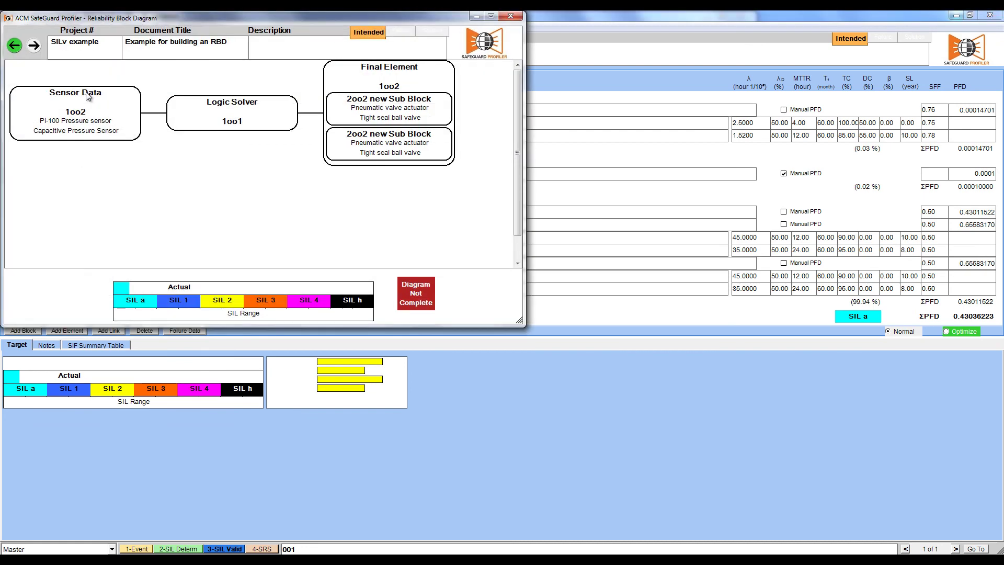